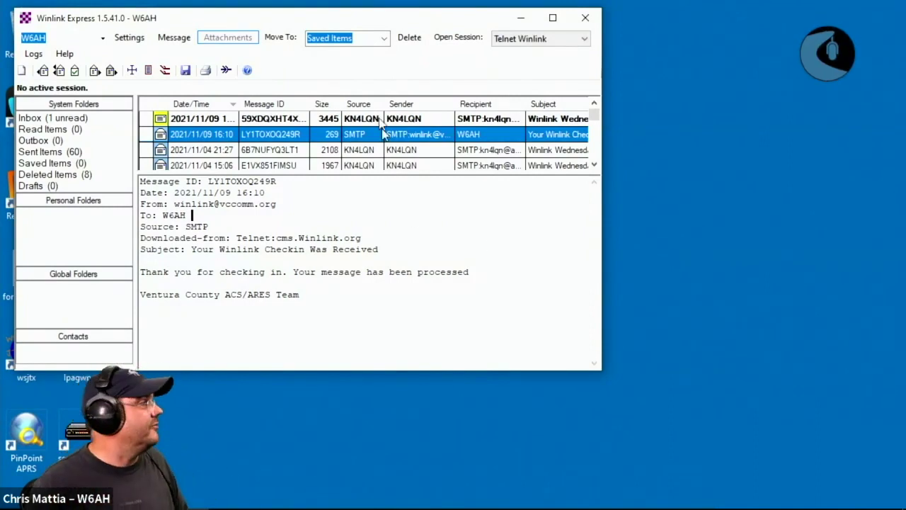
pyautogui.moveTo(28, 507)
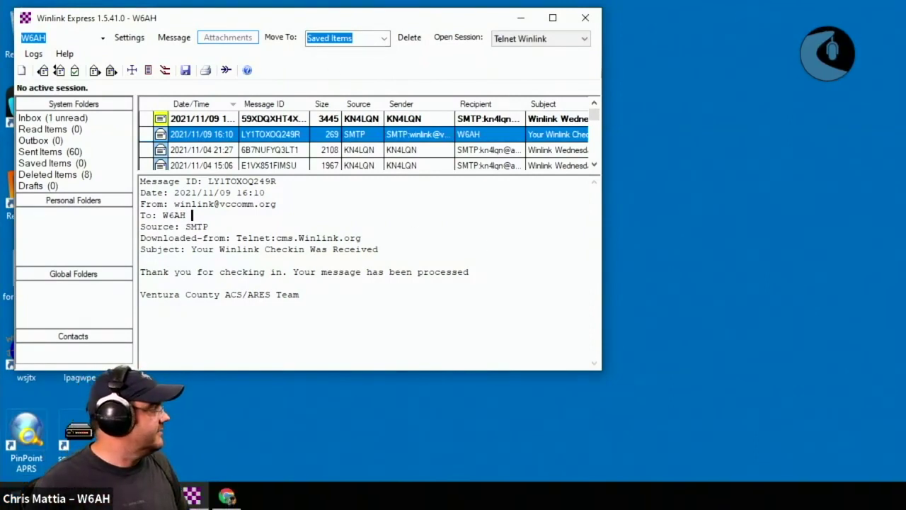
pyautogui.click(14, 497)
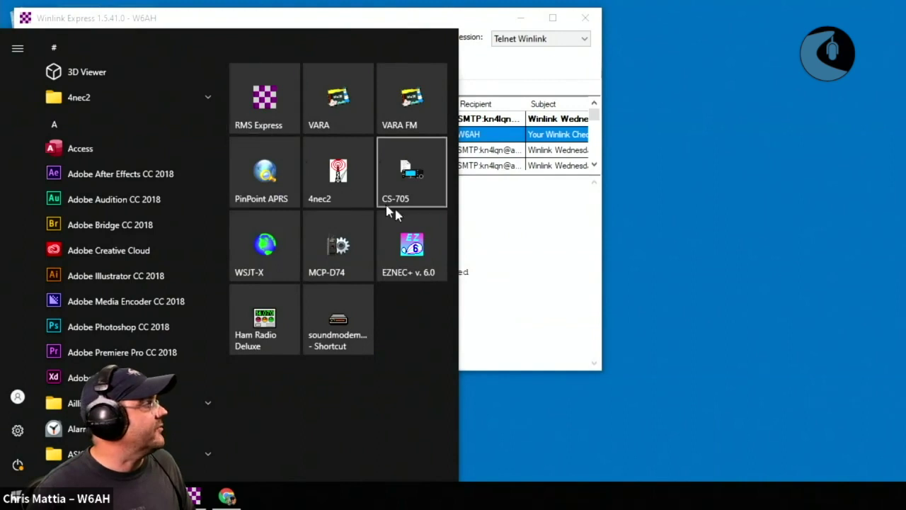
pyautogui.click(519, 309)
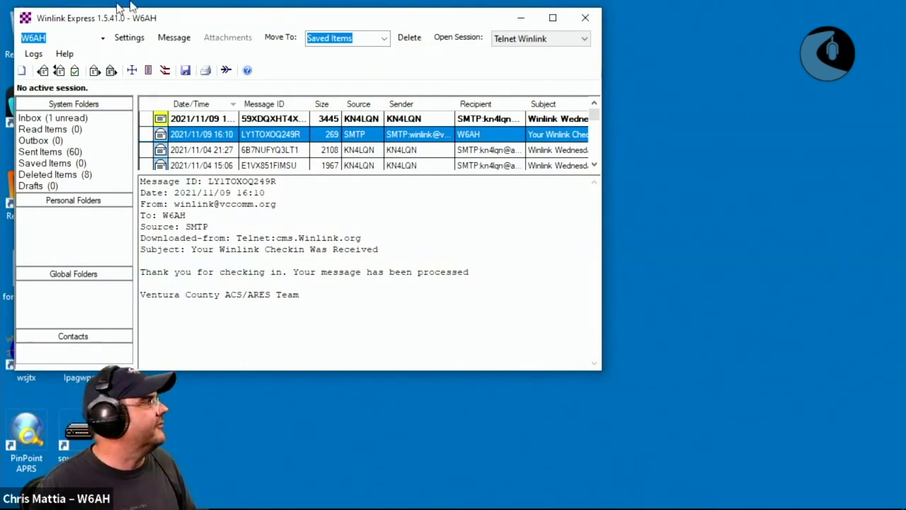
# Move the main mail window slightly lower on the desktop.
pyautogui.moveTo(222, 21); pyautogui.dragTo(239, 85)
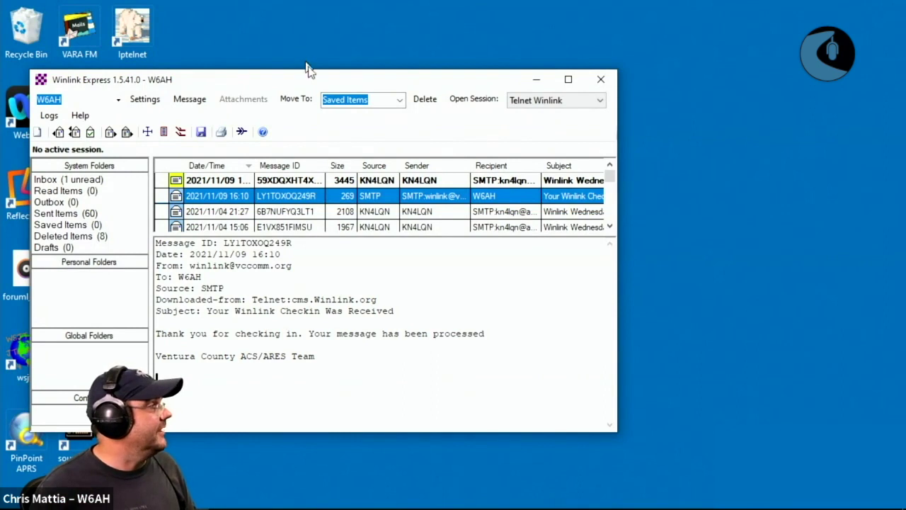
pyautogui.moveTo(313, 81); pyautogui.dragTo(302, 47)
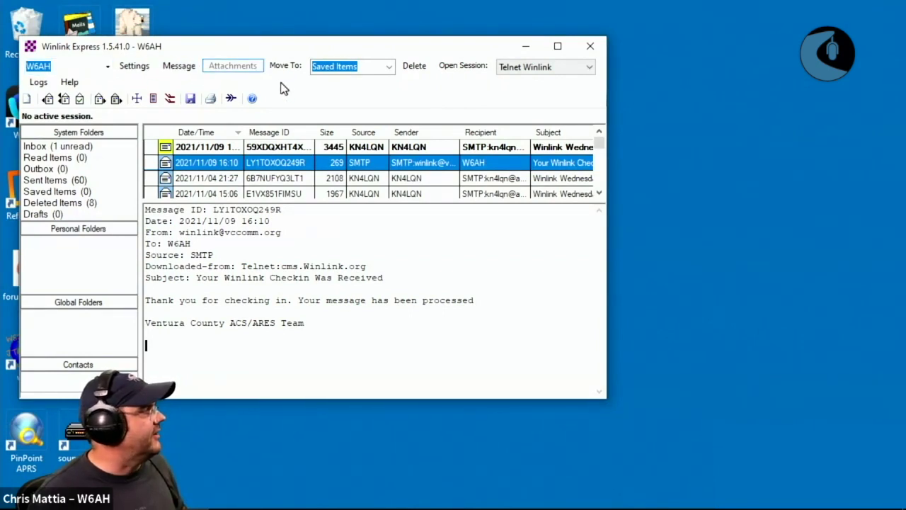
# Create a new message and address it to the three recipients' call signs, separated by semicolons.
pyautogui.click(27, 99)
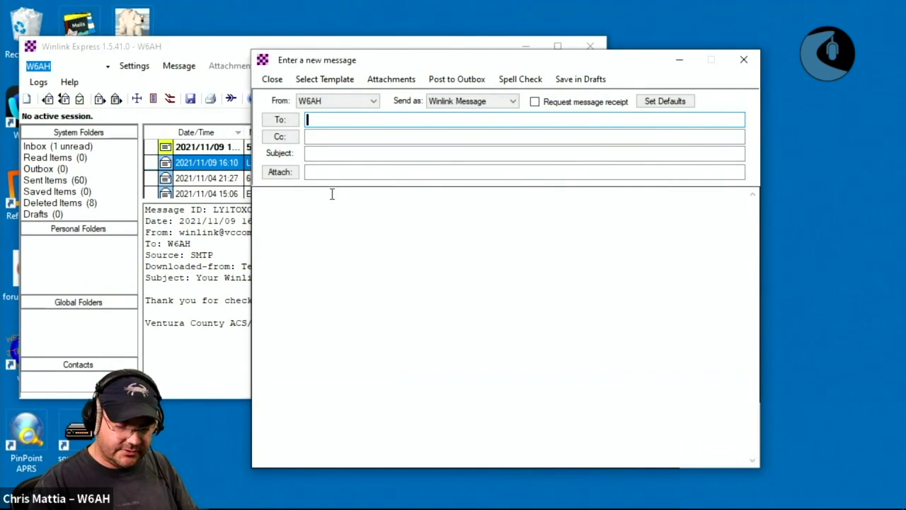
pyautogui.write('w')
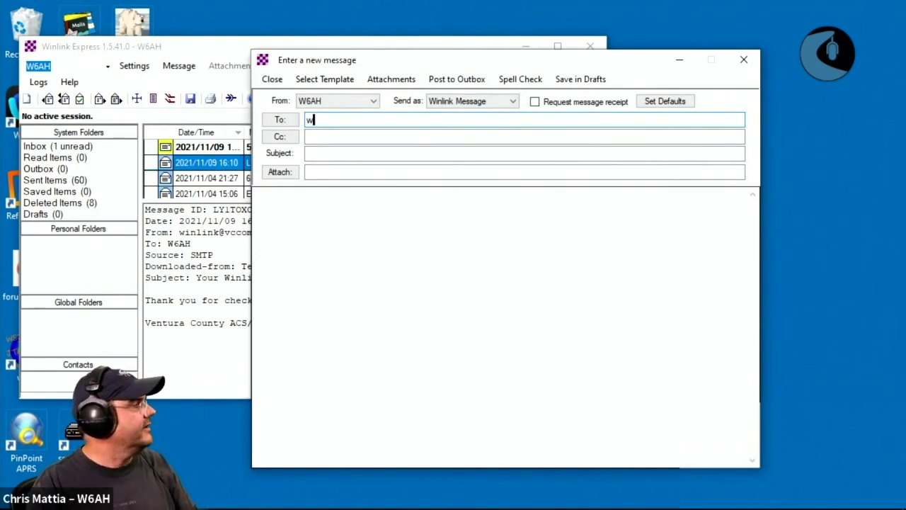
pyautogui.write('0dhg')
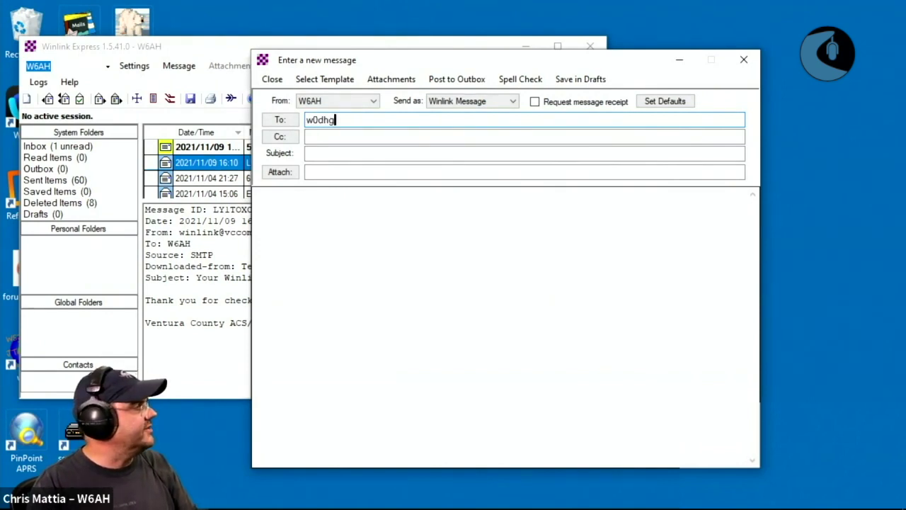
pyautogui.press('Tab')
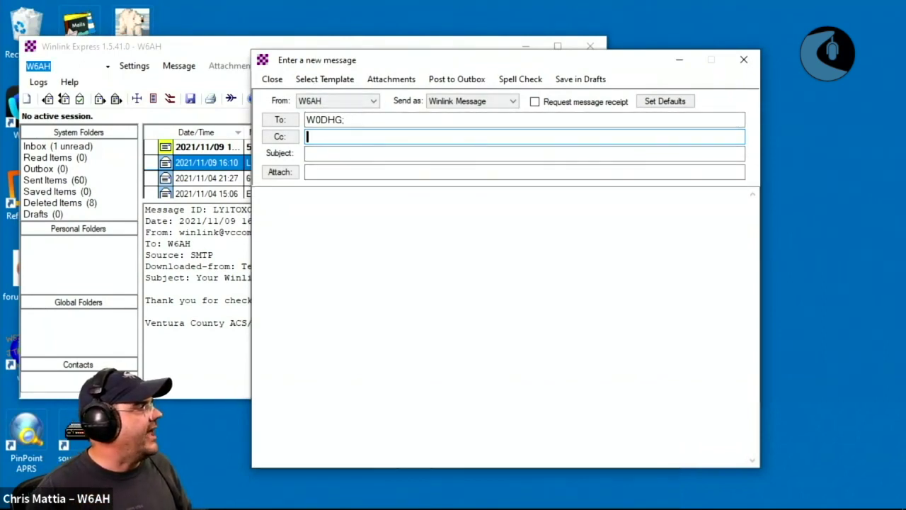
pyautogui.click(345, 119)
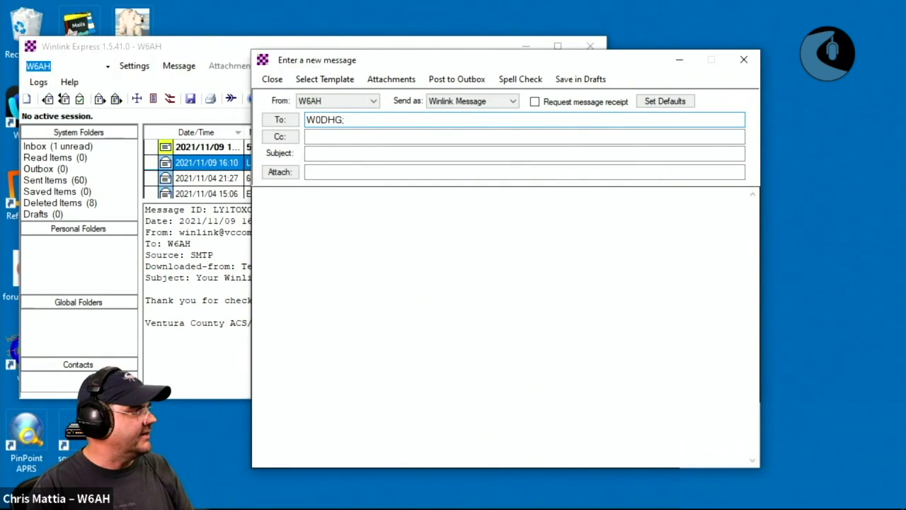
pyautogui.write('NR6V')
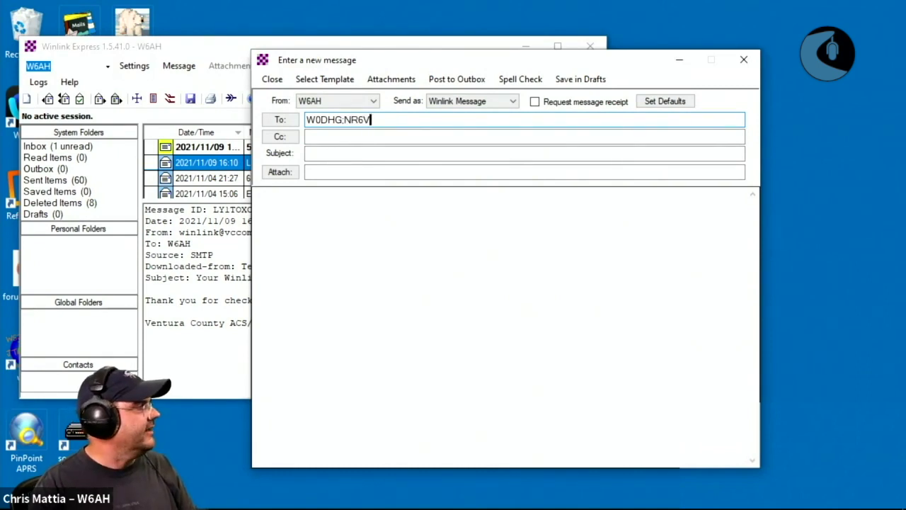
pyautogui.write(';')
pyautogui.press('Tab')
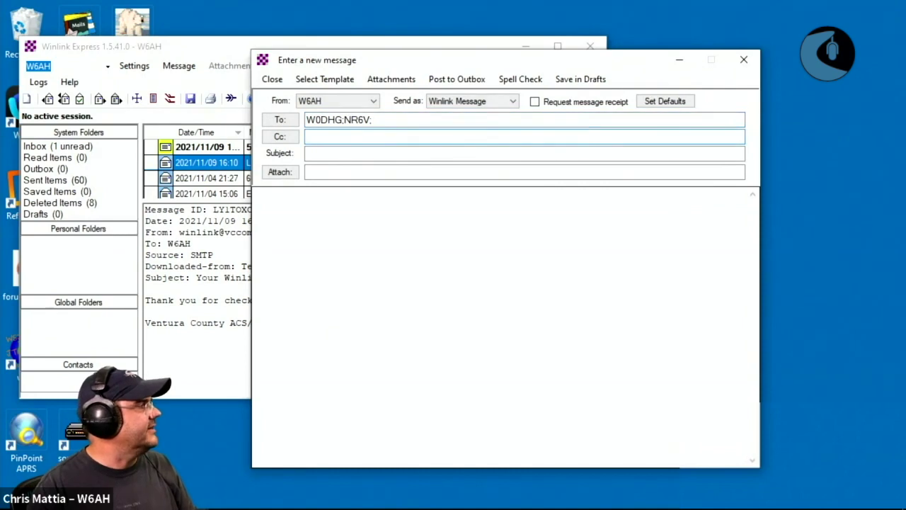
pyautogui.click(392, 120)
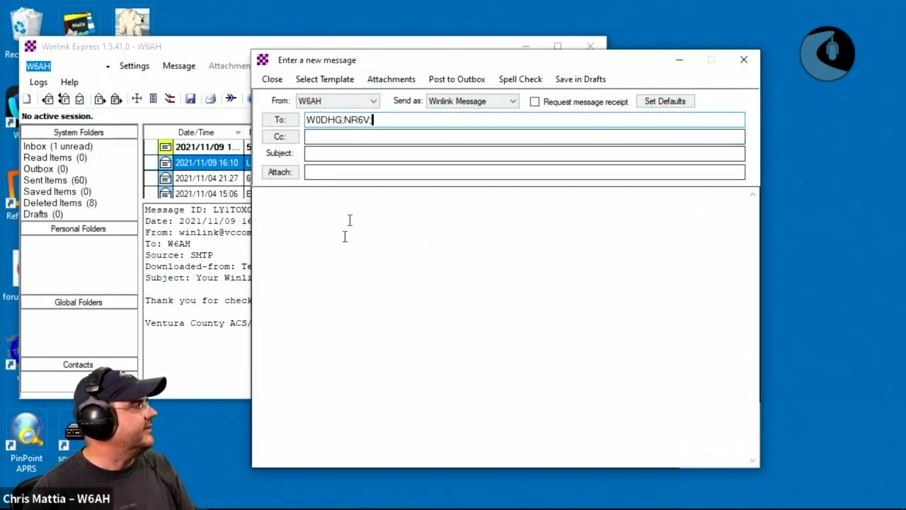
pyautogui.write('KK6')
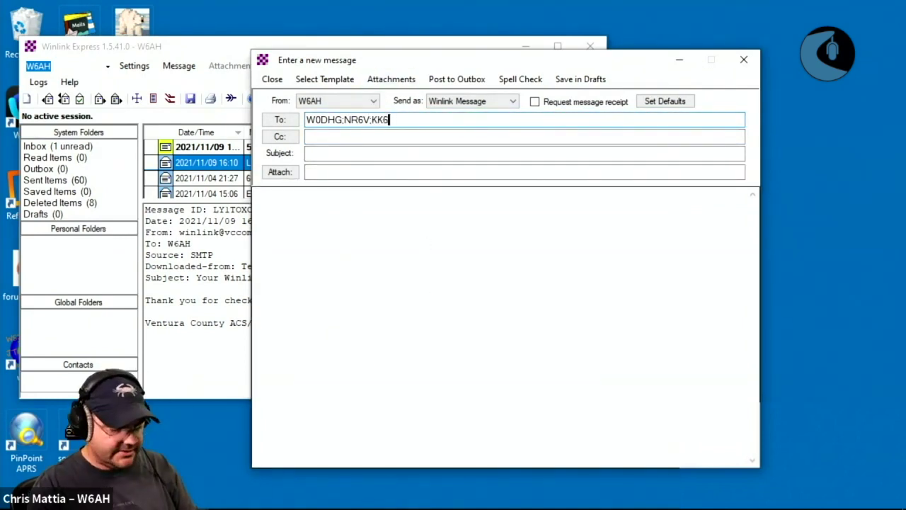
pyautogui.write('DA;')
pyautogui.press('Tab')
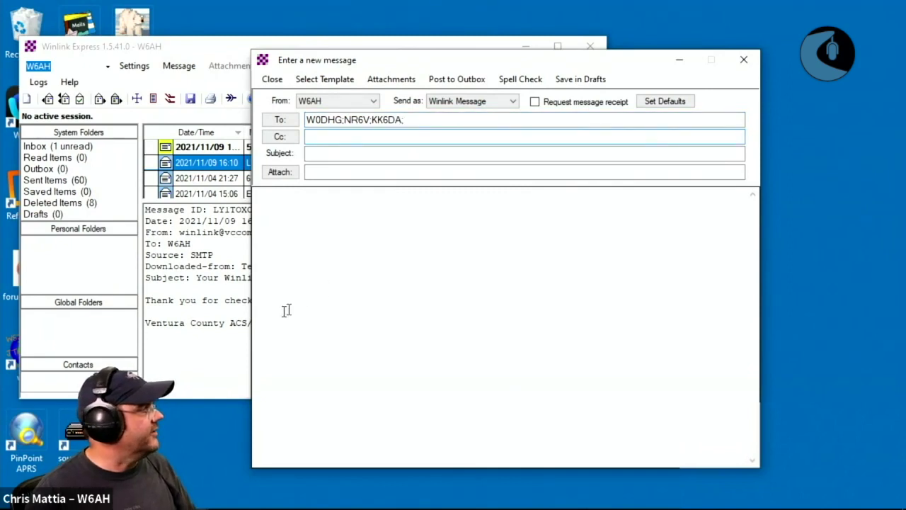
# Set the message subject to "Hello World".
pyautogui.click(339, 154)
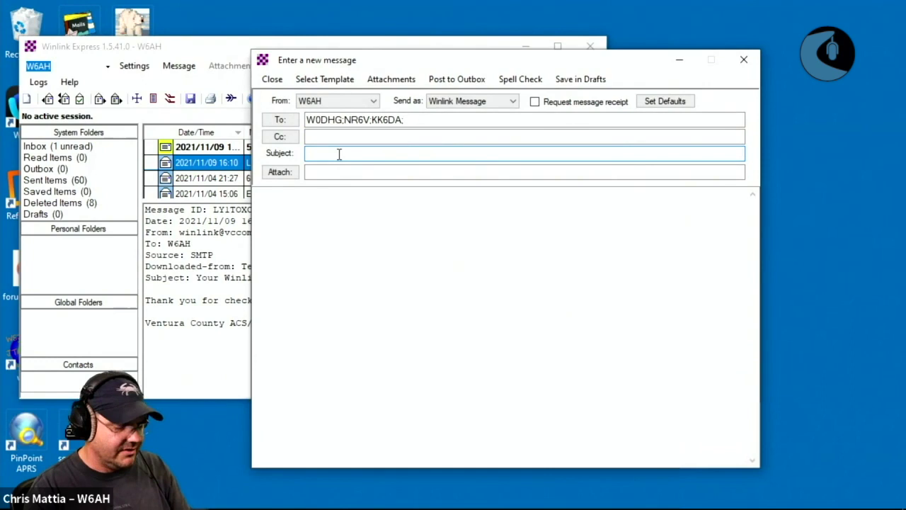
pyautogui.write('Hel')
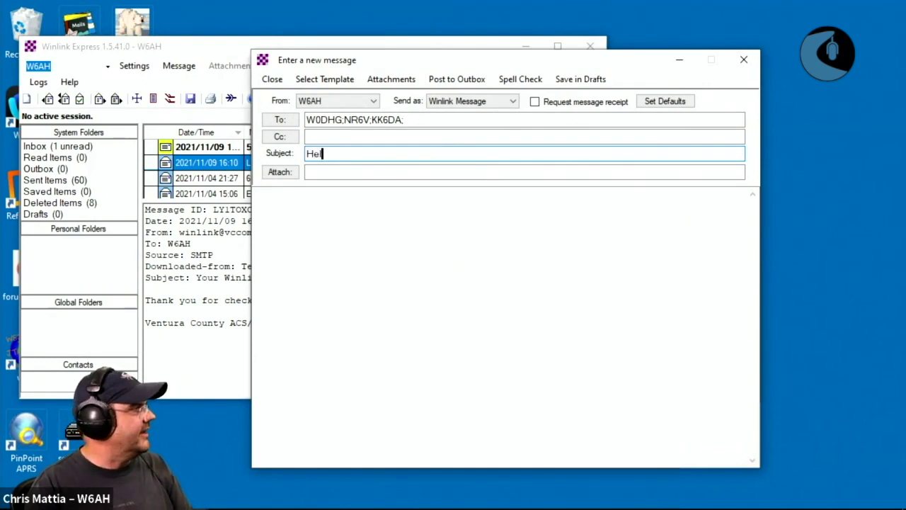
pyautogui.write('lo World')
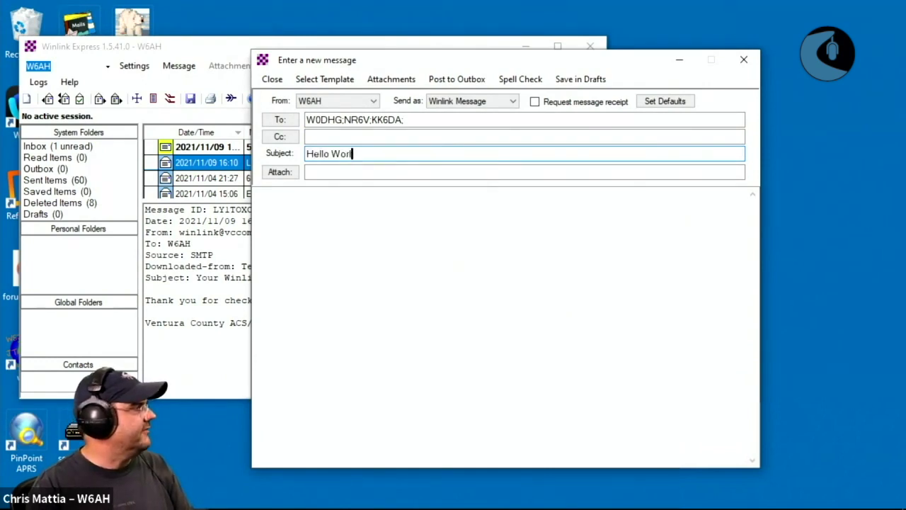
# Write "Hello from the class." in the message body, with the sender's call sign on the line below.
pyautogui.click(255, 194)
pyautogui.write('Hell')
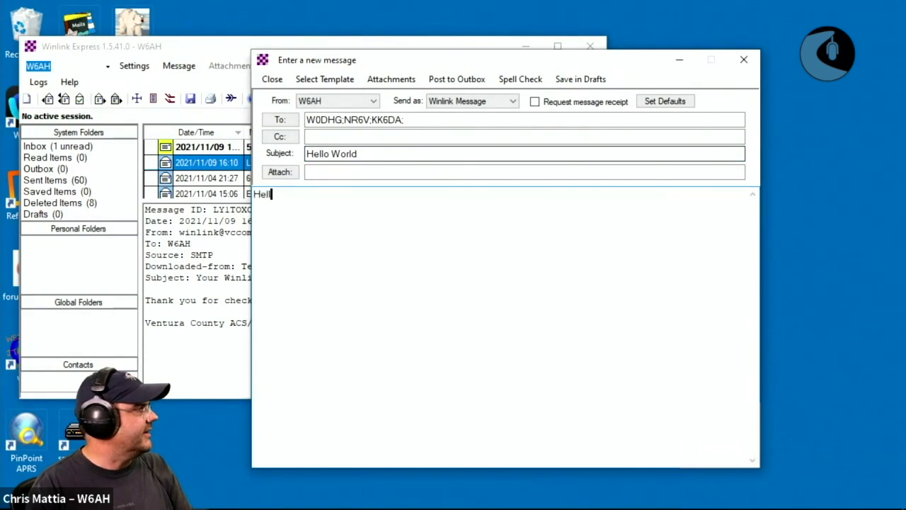
pyautogui.write('o from the')
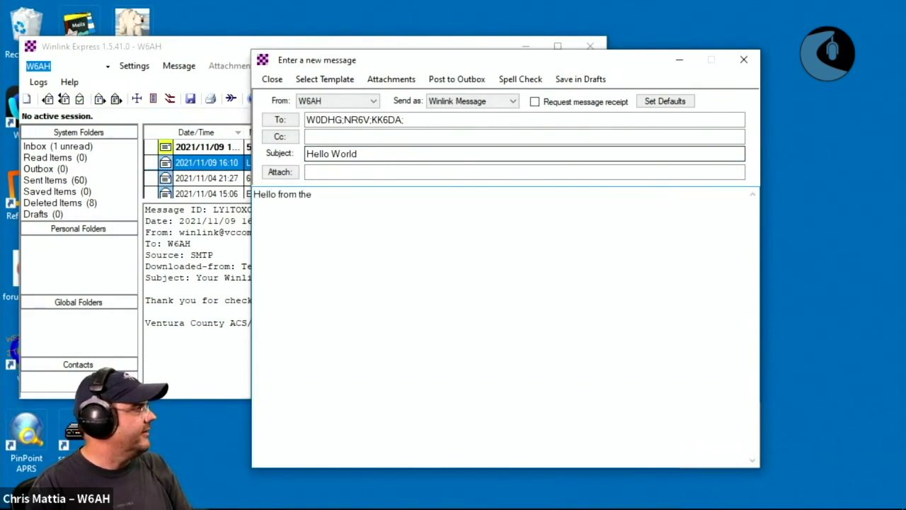
pyautogui.write(' class.')
pyautogui.press('Return')
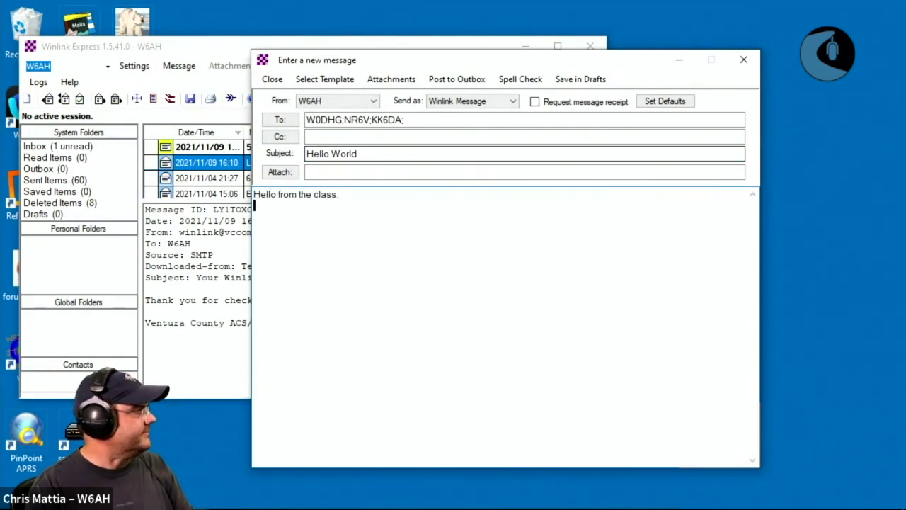
pyautogui.write('W6')
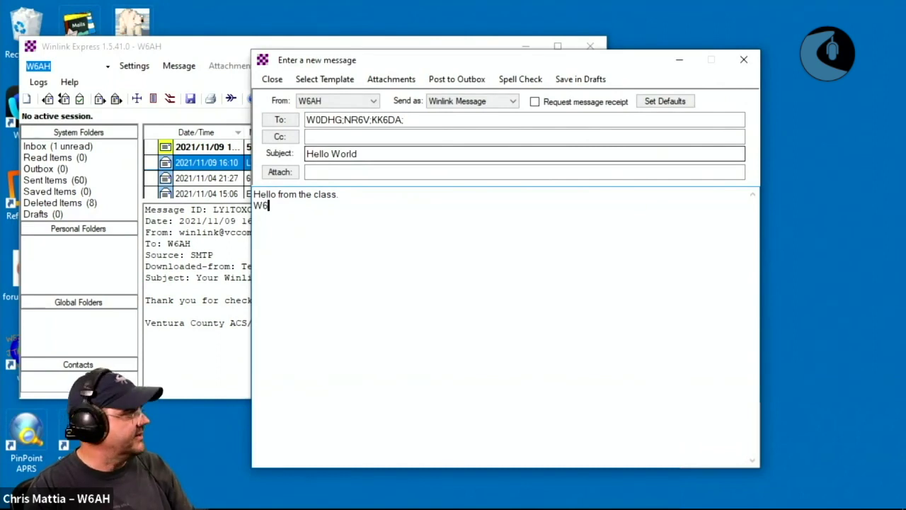
pyautogui.write('AH')
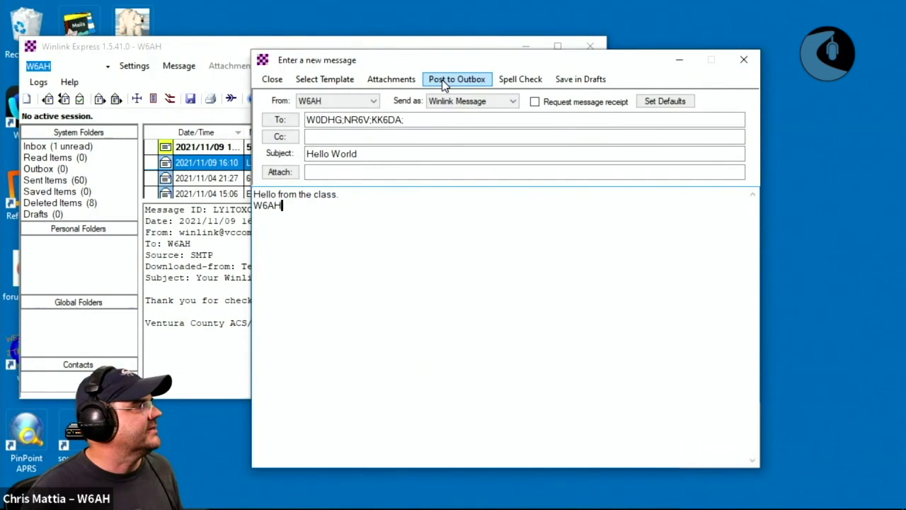
# Post the finished message to the Outbox and view it in that folder.
pyautogui.click(445, 85)
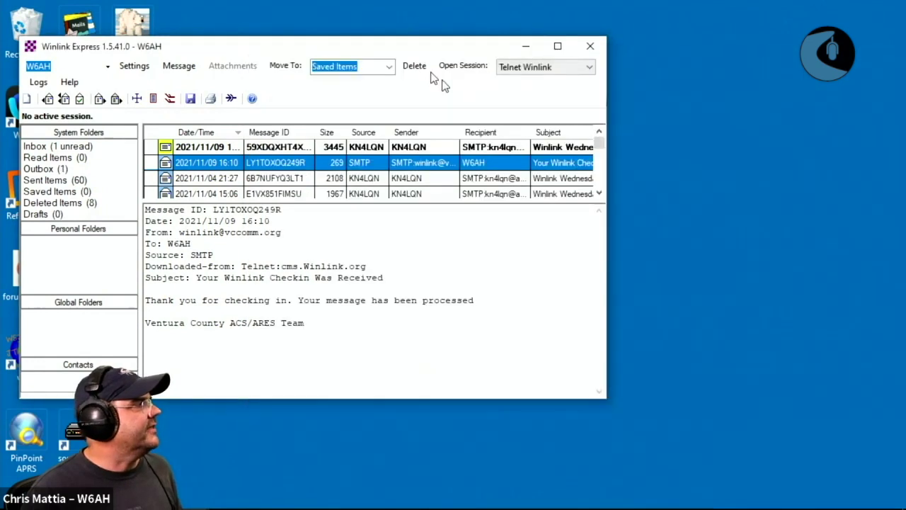
pyautogui.click(51, 169)
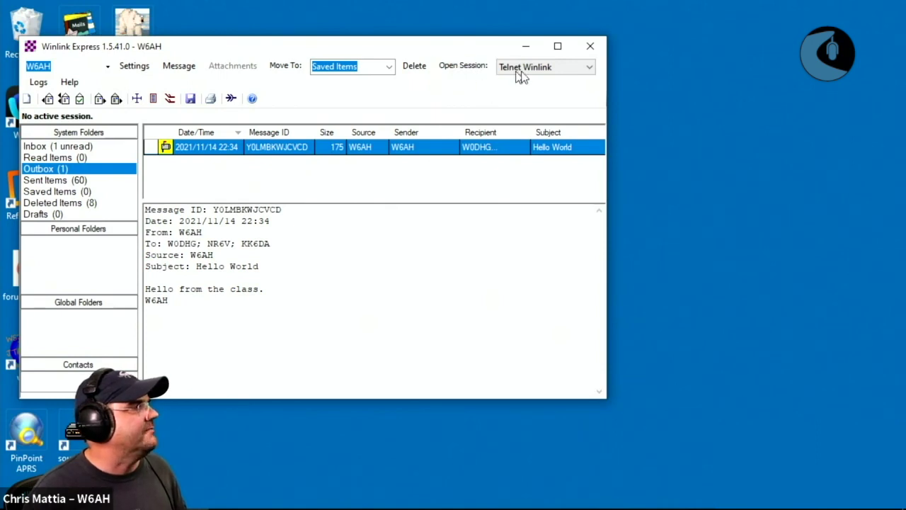
# Open a Telnet Winlink session and start the connection to send the queued message.
pyautogui.click(589, 71)
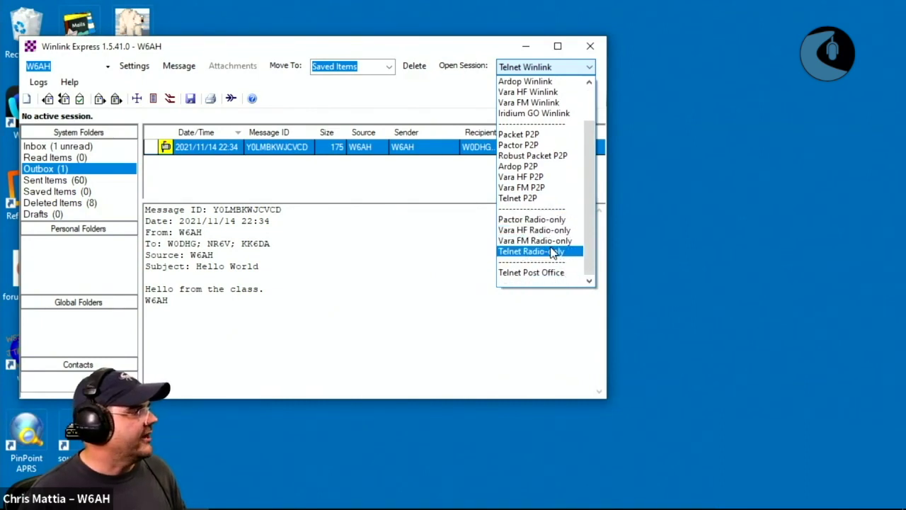
pyautogui.scroll(2, 551, 252)
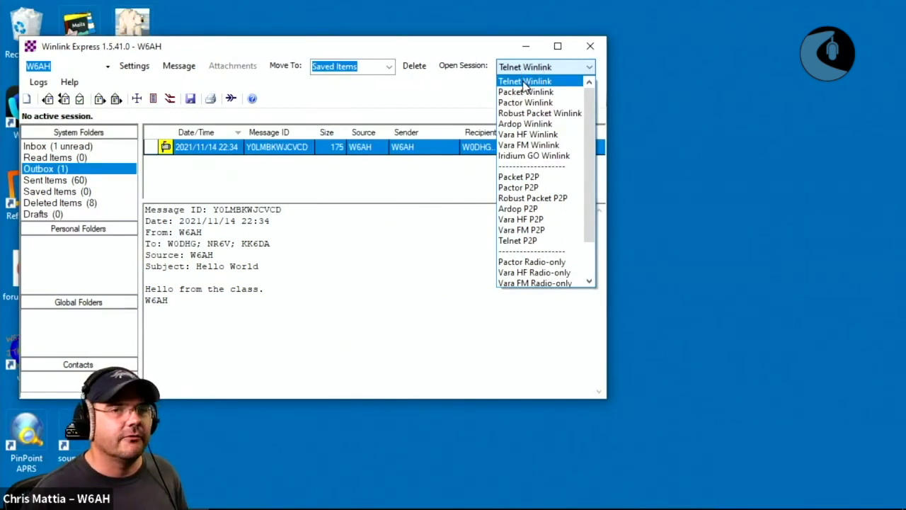
pyautogui.click(525, 82)
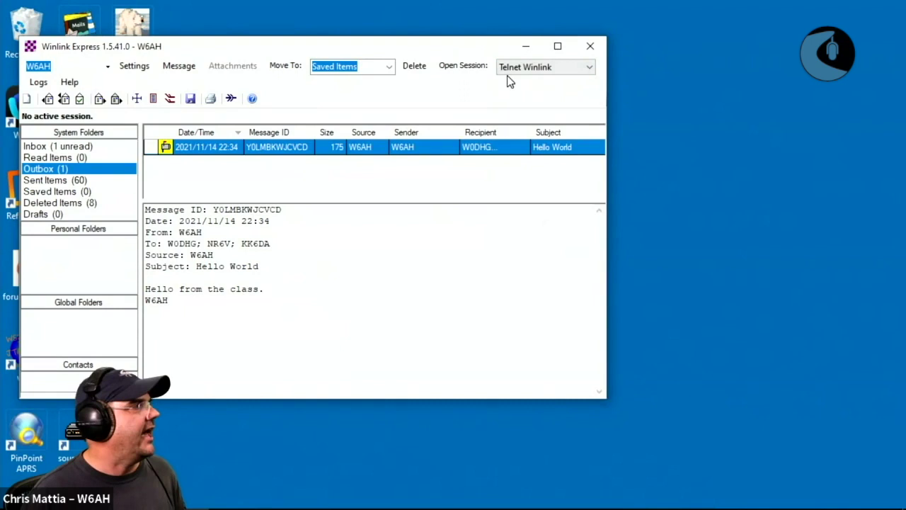
pyautogui.click(464, 70)
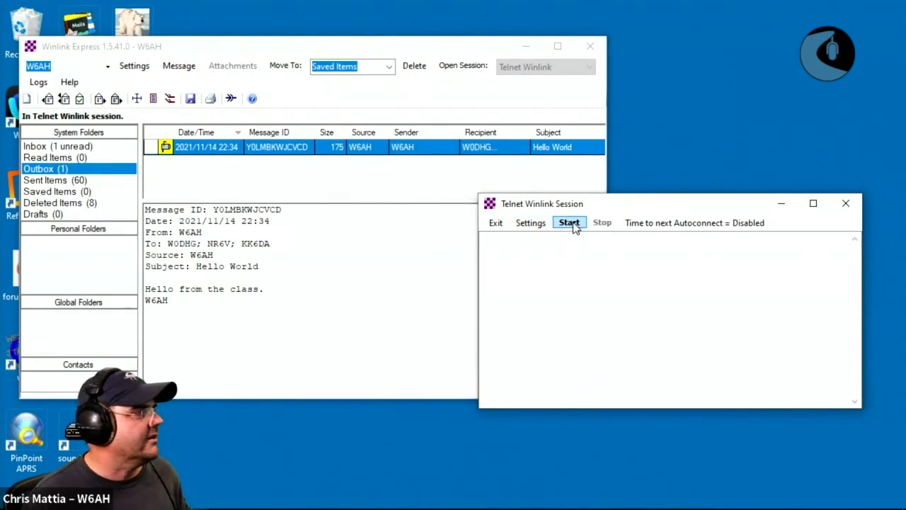
pyautogui.click(570, 223)
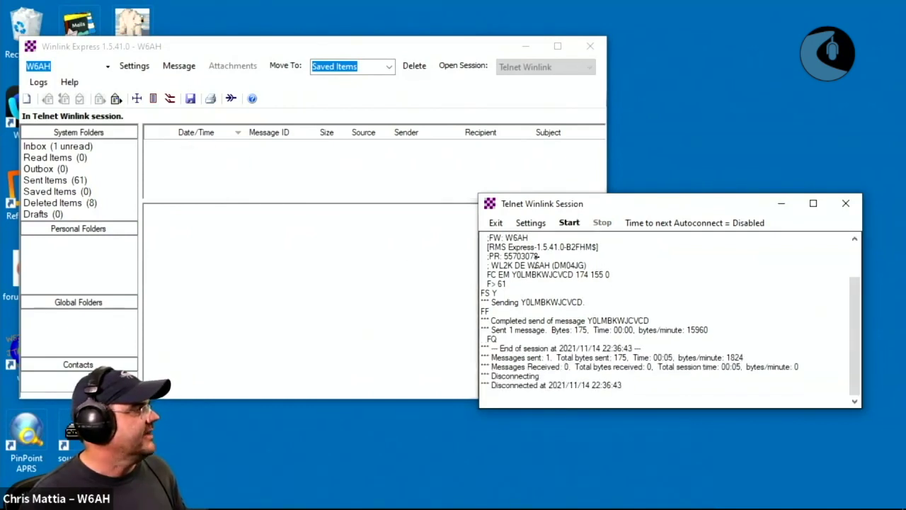
# Examine the session log, highlighting the line that identifies the station and its grid square.
pyautogui.scroll(2, 562, 315)
pyautogui.scroll(-2, 521, 279)
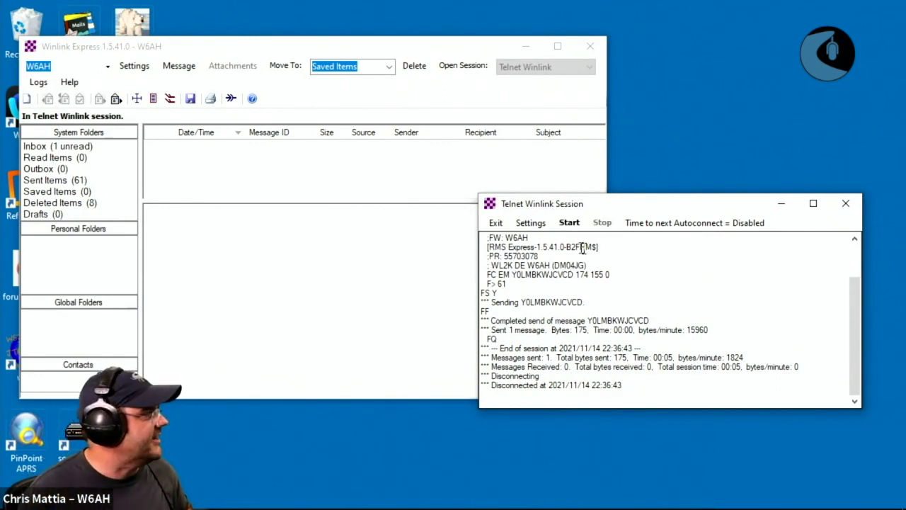
pyautogui.moveTo(586, 266); pyautogui.dragTo(487, 265)
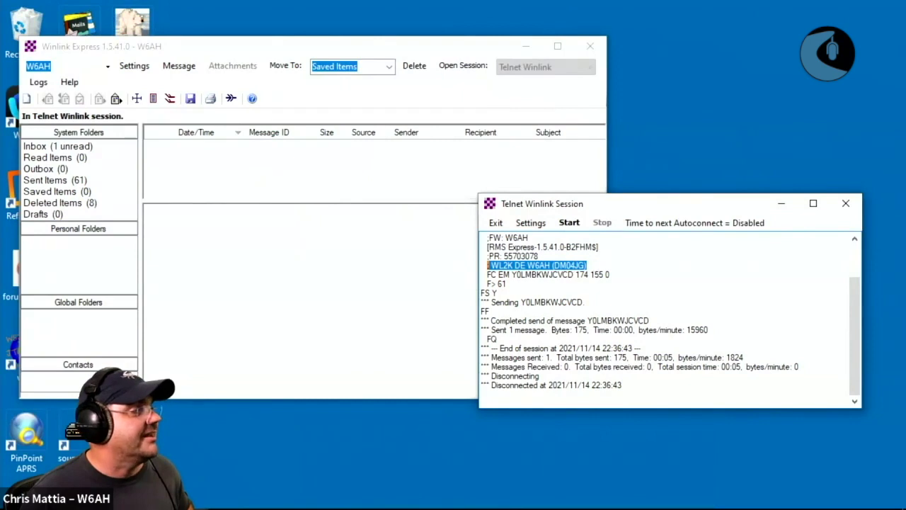
pyautogui.click(594, 264)
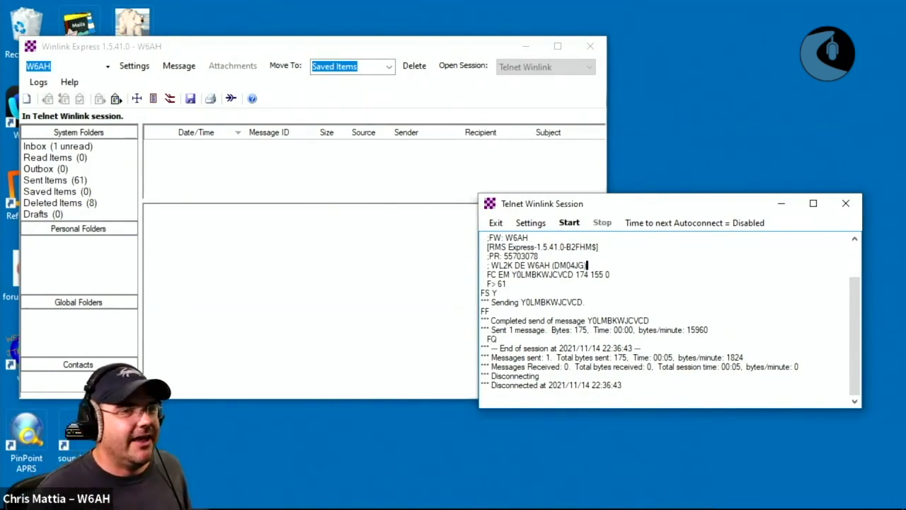
# Run the Telnet Winlink connection again to check for incoming mail and open the Inbox.
pyautogui.click(569, 222)
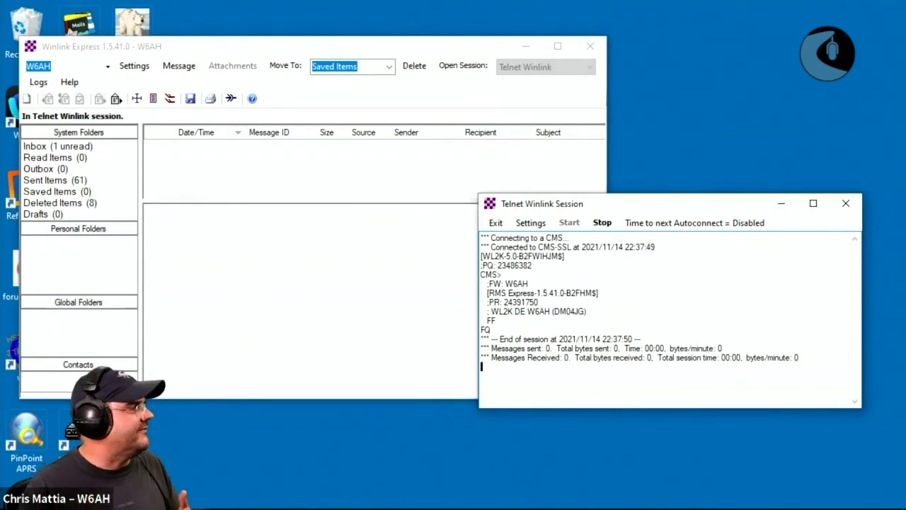
pyautogui.click(46, 147)
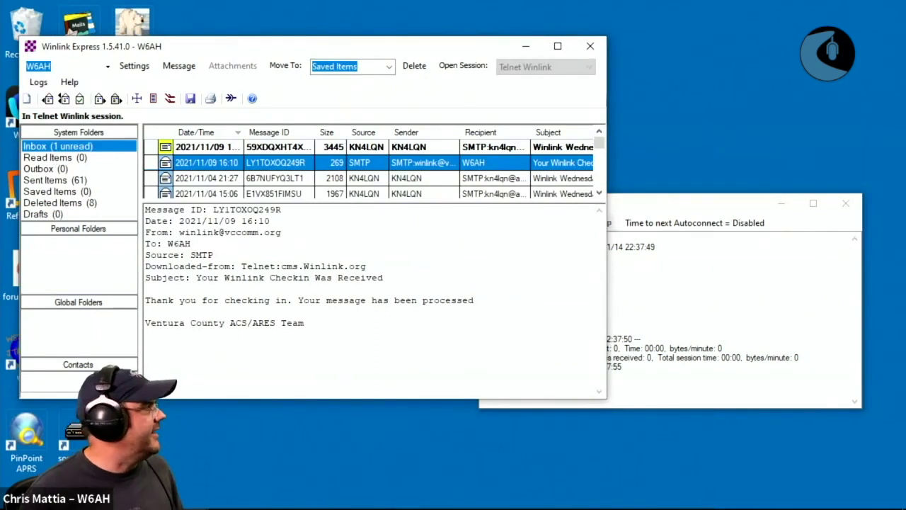
# Return to the Telnet Winlink session and repeat the connection several times until a new message is downloaded.
pyautogui.click(687, 206)
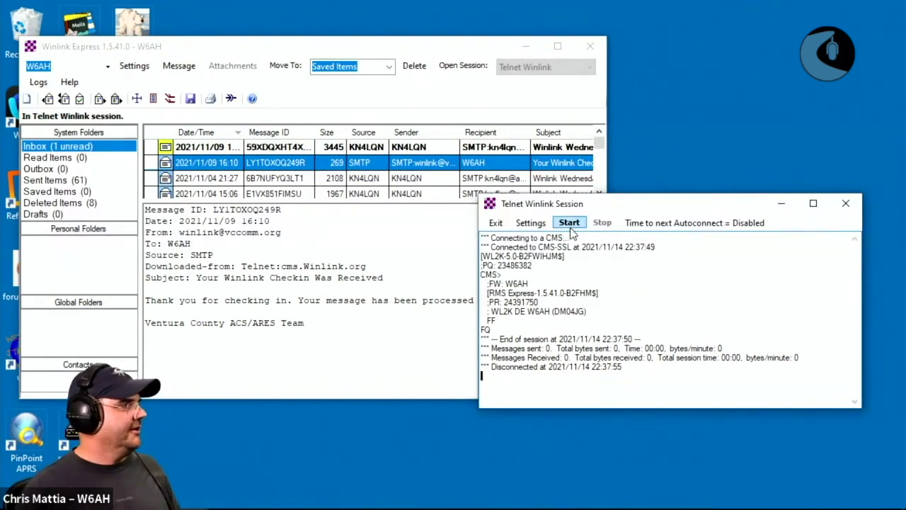
pyautogui.click(570, 223)
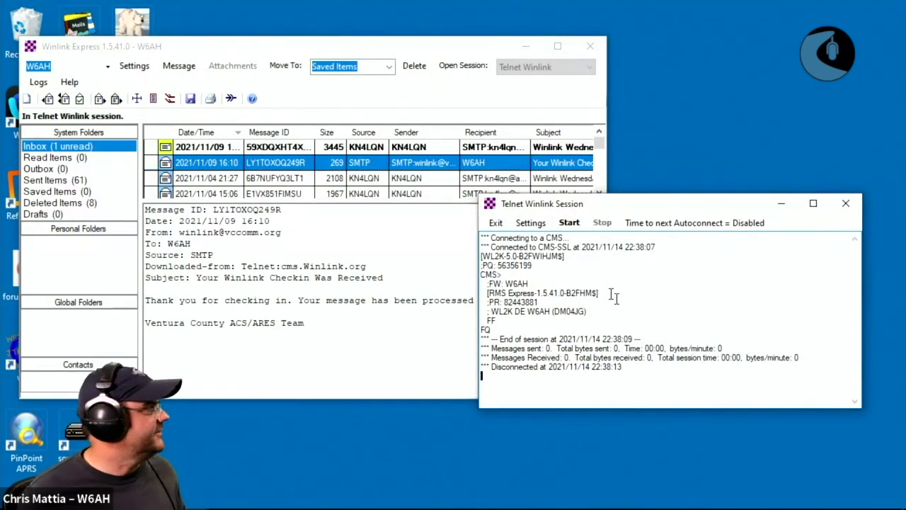
pyautogui.click(570, 223)
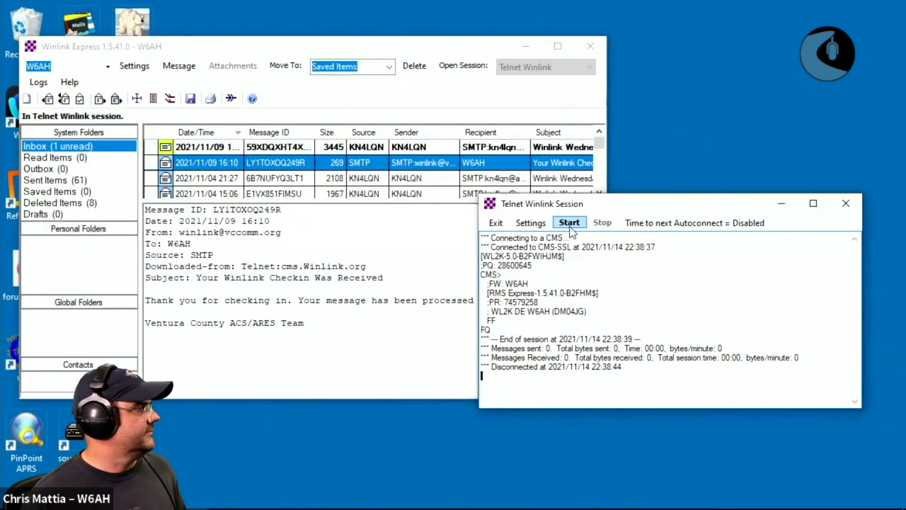
pyautogui.click(569, 224)
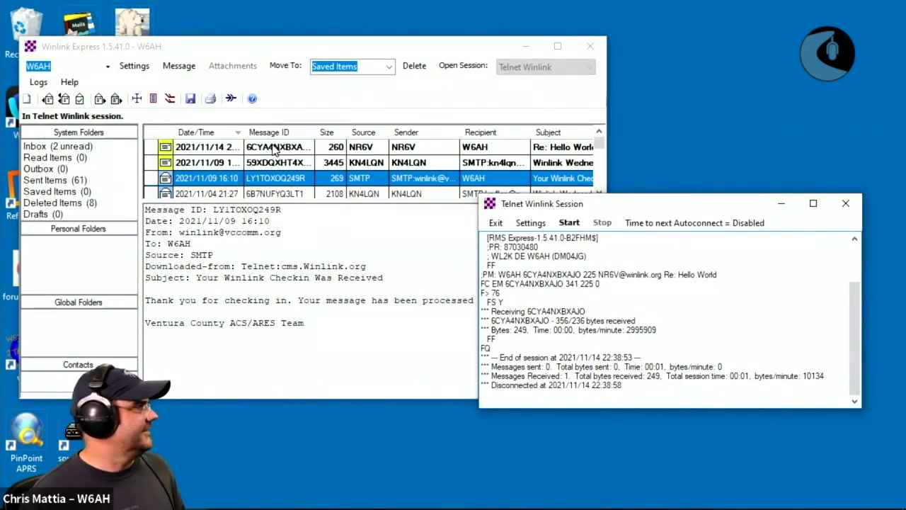
# Open the newest "Re: Hello World" reply in the Inbox, and heighten and reposition the mailbox window so the whole message fits.
pyautogui.click(274, 147)
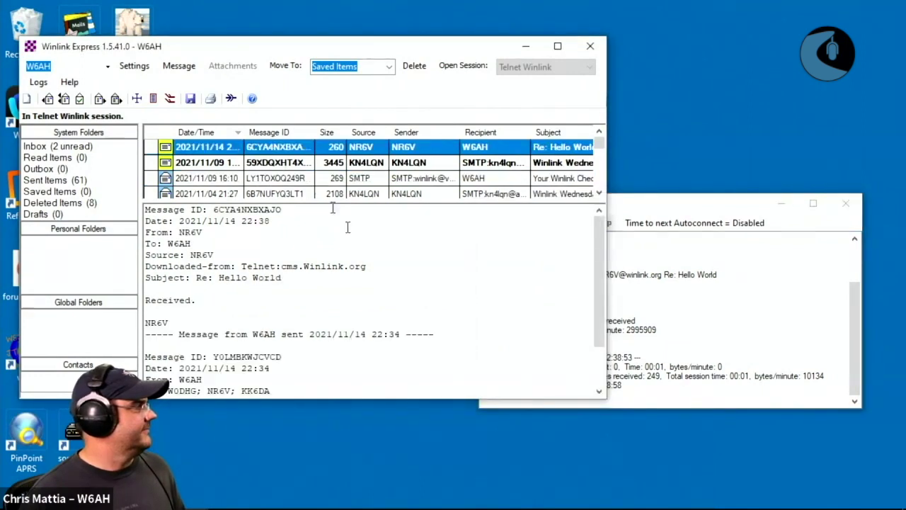
pyautogui.moveTo(606, 401); pyautogui.dragTo(608, 492)
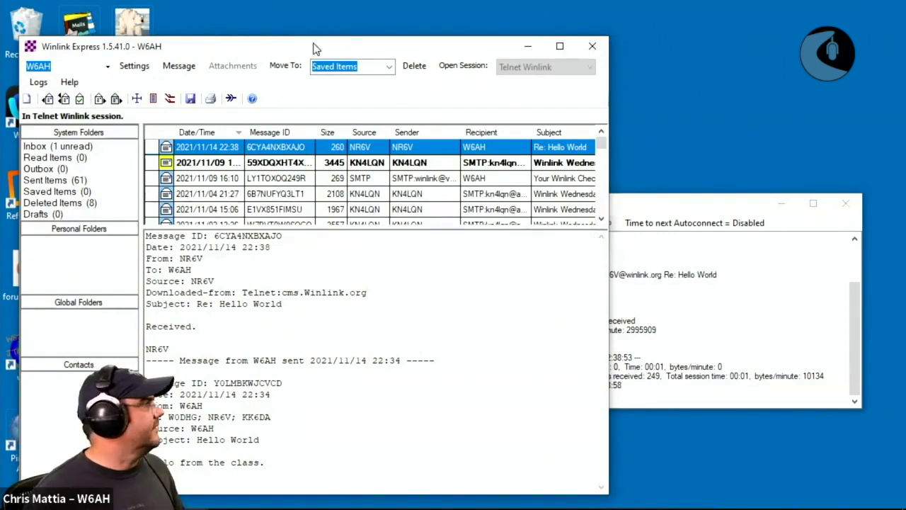
pyautogui.moveTo(313, 45); pyautogui.dragTo(361, 20)
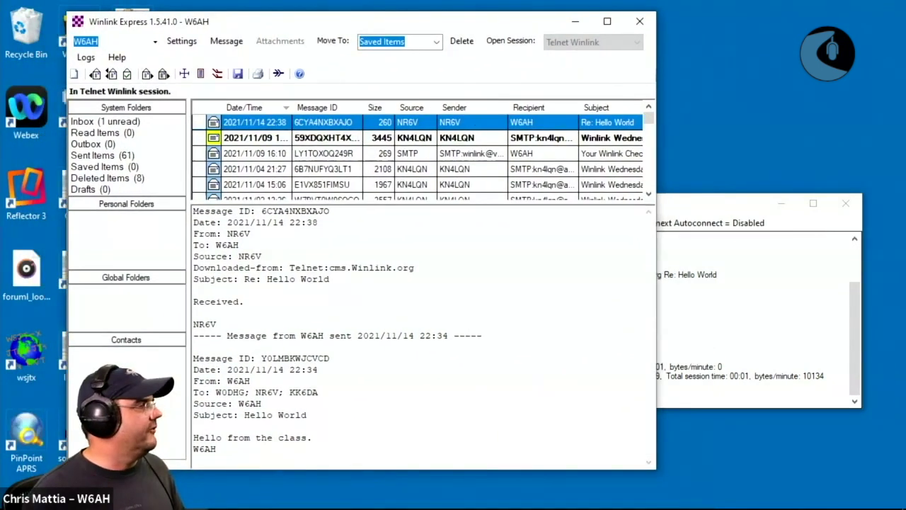
# Run the Telnet Winlink connection once more to fetch further replies, and return to the mailbox window.
pyautogui.click(720, 338)
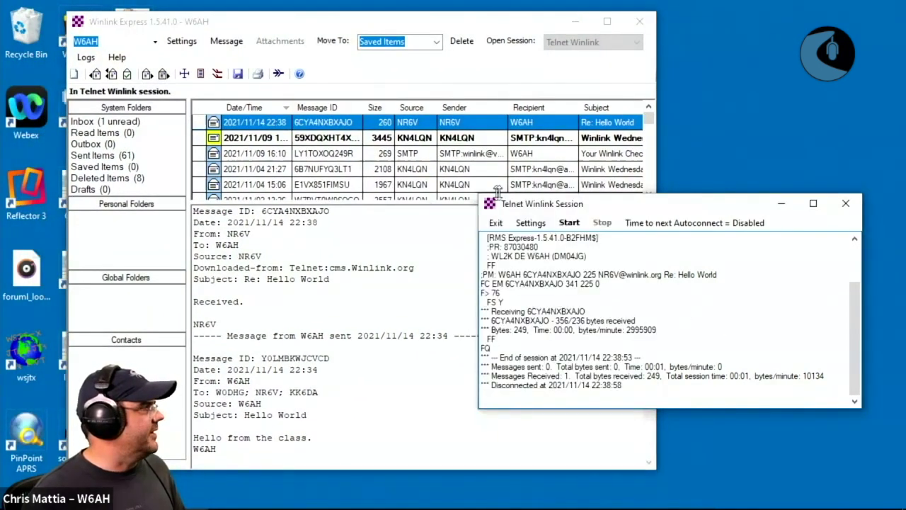
pyautogui.click(568, 223)
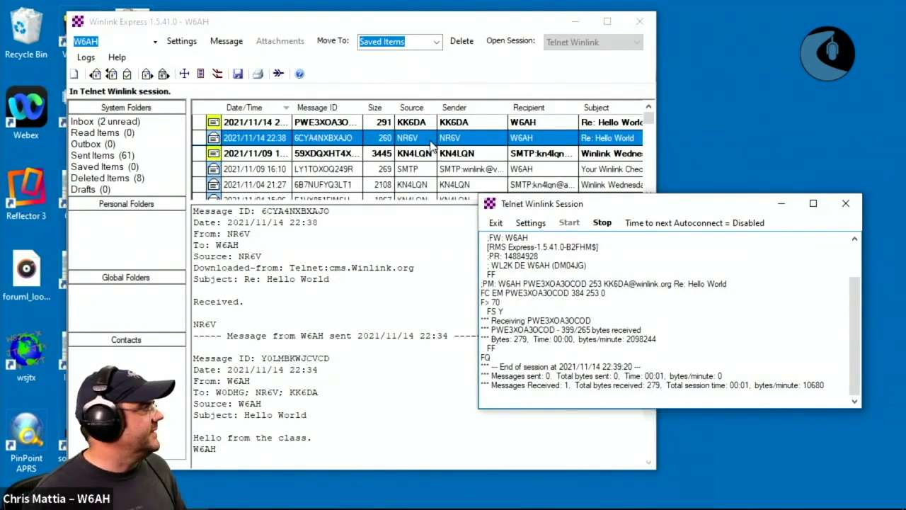
pyautogui.click(448, 304)
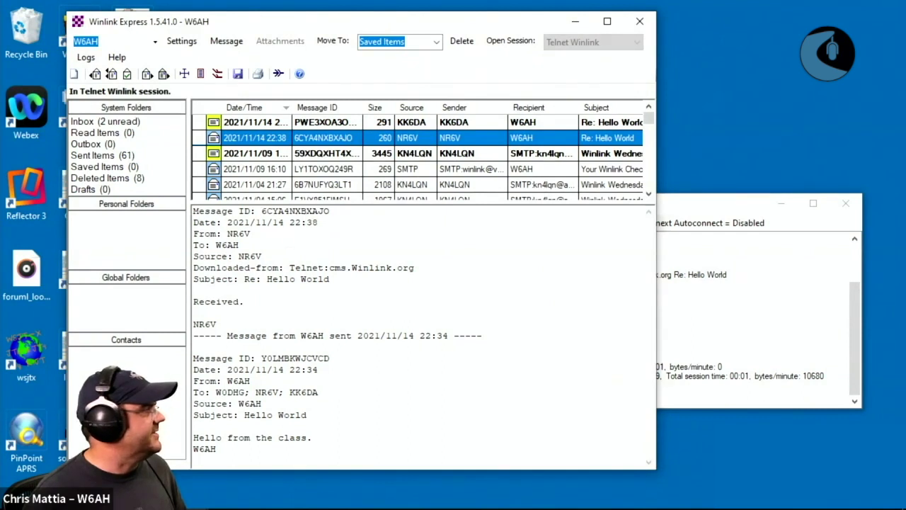
# Examine the open reply's header, highlighting the Message ID, From and Source lines one after another.
pyautogui.moveTo(331, 211); pyautogui.dragTo(192, 211)
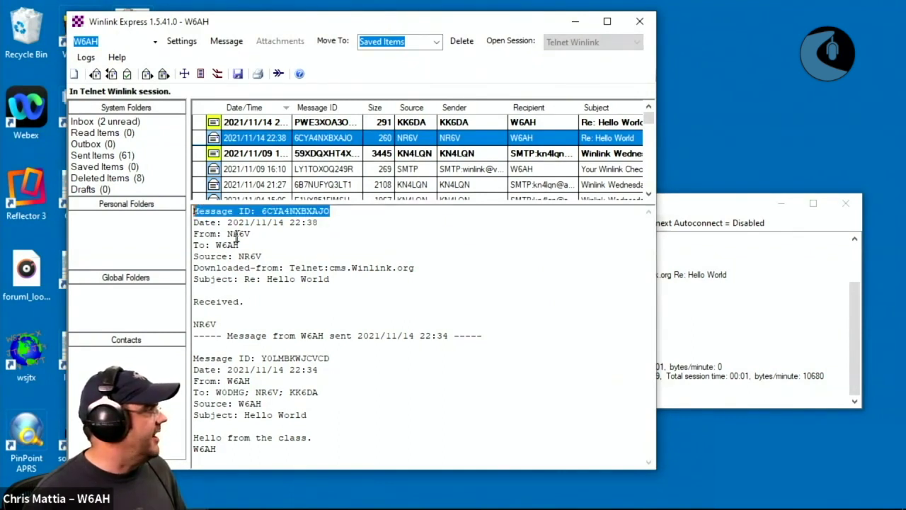
pyautogui.moveTo(252, 234); pyautogui.dragTo(192, 234)
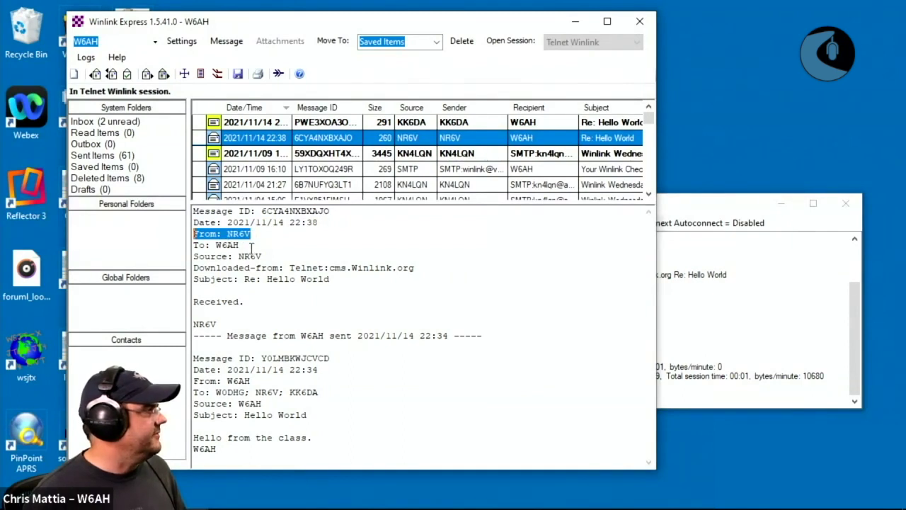
pyautogui.moveTo(263, 256); pyautogui.dragTo(193, 257)
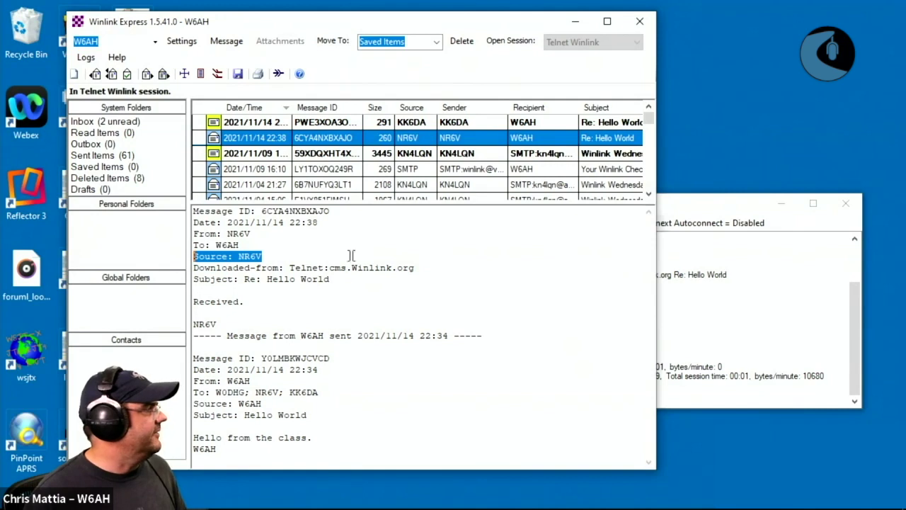